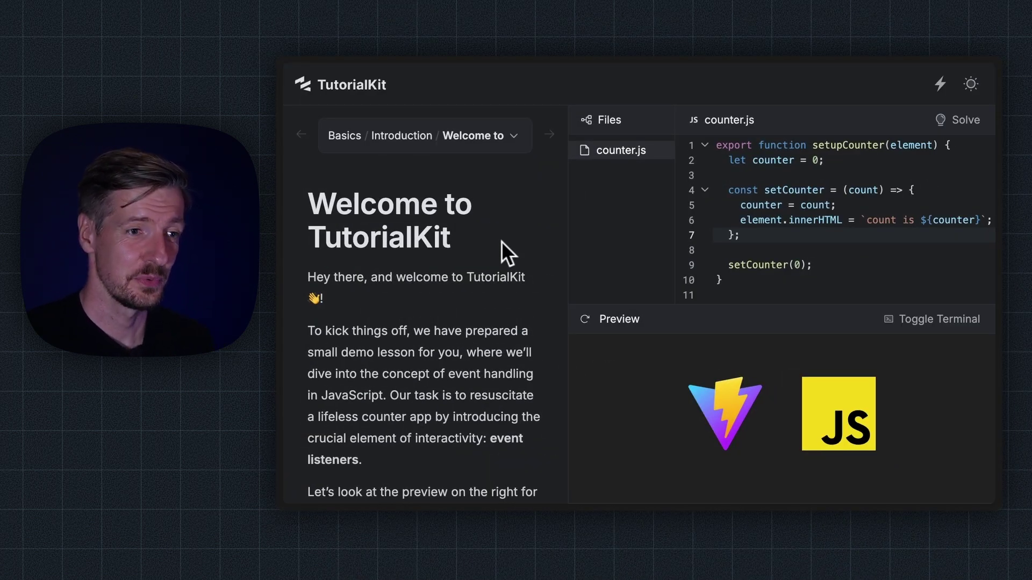
{"action": "scroll", "coordinate": [502, 242], "scroll_direction": "down", "scroll_amount": 2}
{"action": "scroll", "coordinate": [502, 241], "scroll_direction": "up", "scroll_amount": 2}
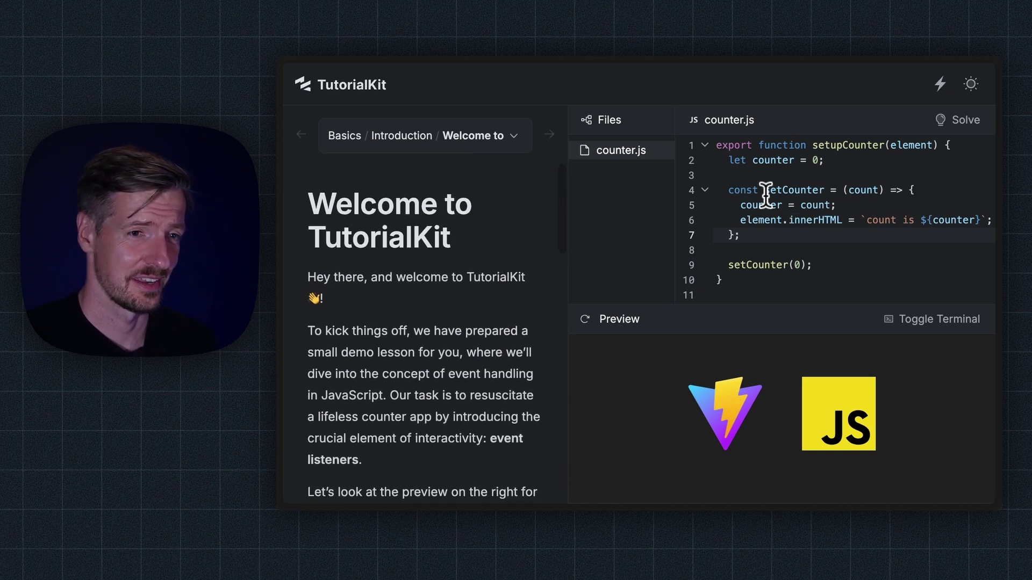
{"action": "left_click_drag", "start_coordinate": [728, 190], "coordinate": [761, 235]}
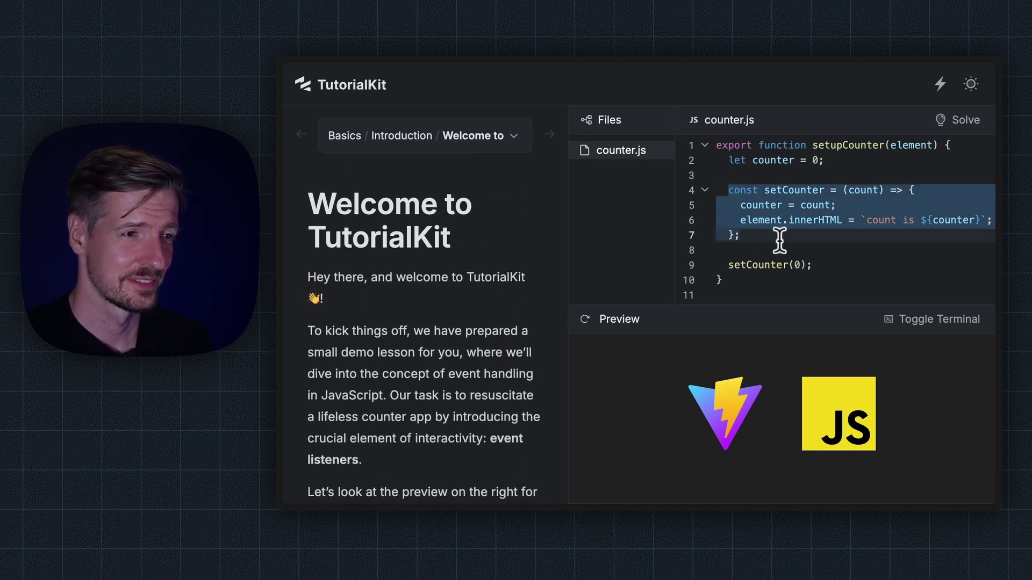
{"action": "scroll", "coordinate": [795, 396], "scroll_direction": "down", "scroll_amount": 1}
{"action": "scroll", "coordinate": [795, 421], "scroll_direction": "down", "scroll_amount": 2}
{"action": "scroll", "coordinate": [797, 423], "scroll_direction": "up", "scroll_amount": 1}
{"action": "scroll", "coordinate": [796, 423], "scroll_direction": "up", "scroll_amount": 2}
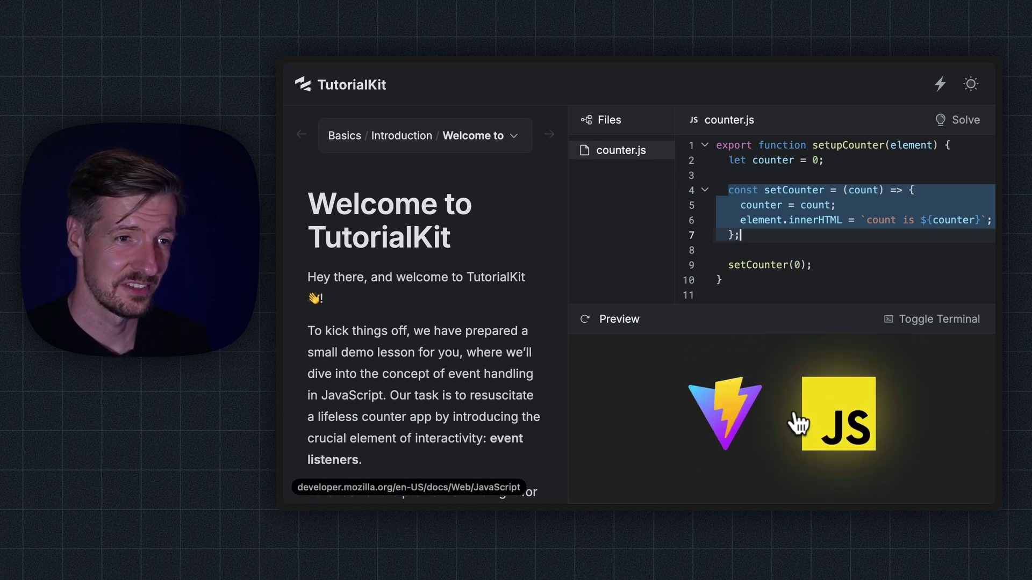
{"action": "left_click", "coordinate": [921, 333]}
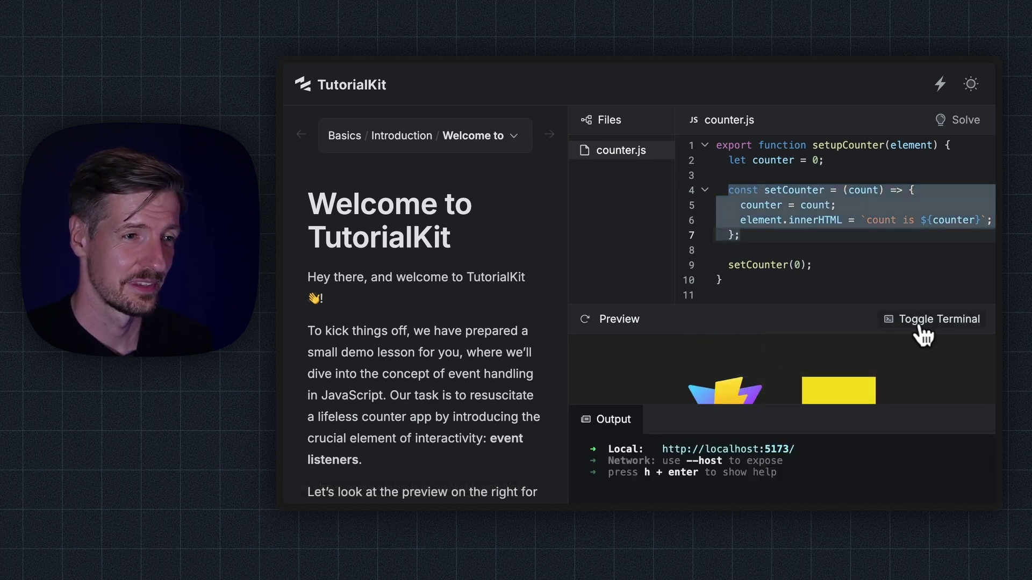
{"action": "left_click", "coordinate": [921, 334]}
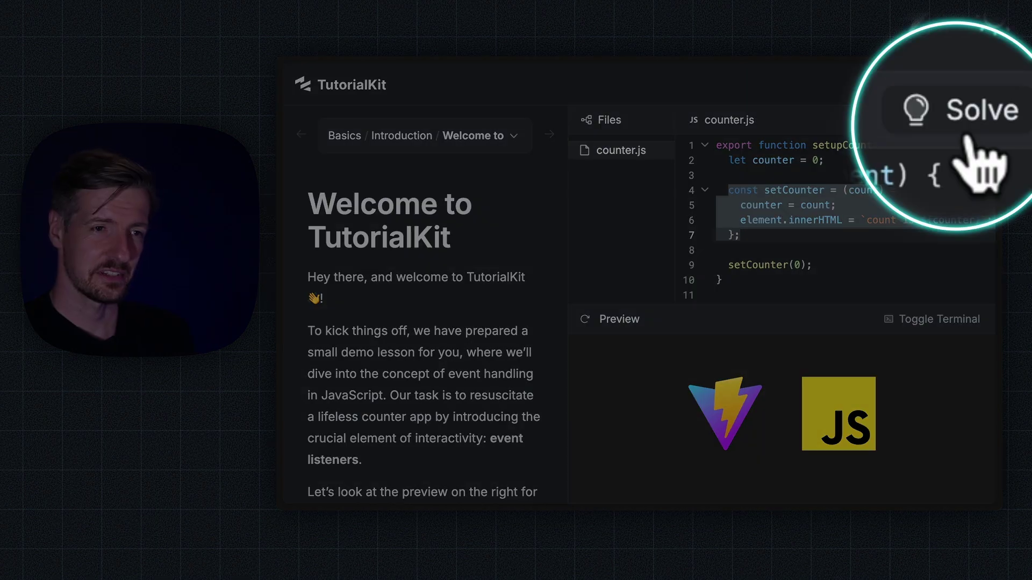
{"action": "left_click", "coordinate": [966, 137]}
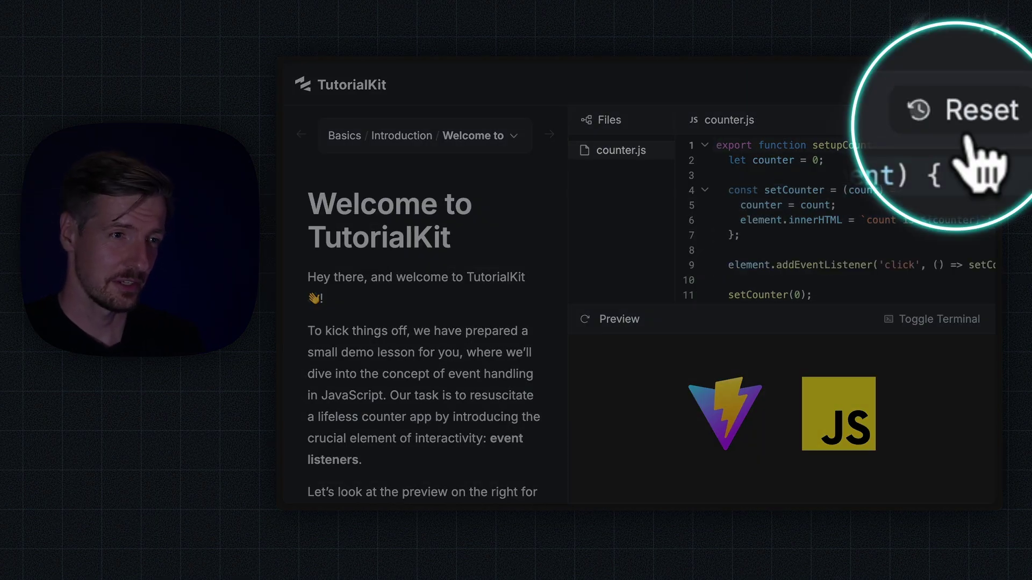
{"action": "left_click", "coordinate": [965, 137]}
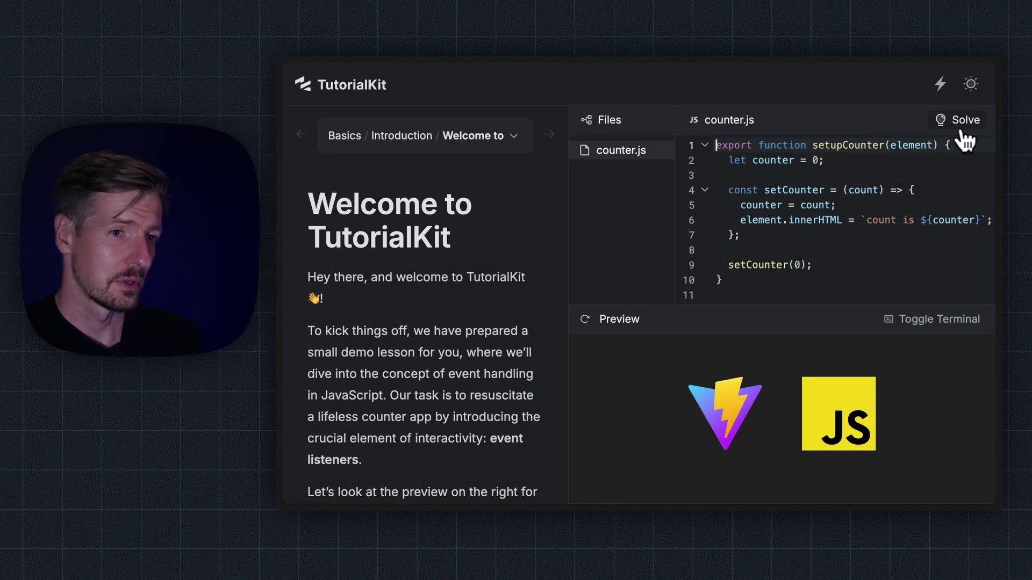
Toggle the lesson tree and the light/dark theme, then open the project in StackBlitz.
{"action": "left_click", "coordinate": [477, 148]}
{"action": "left_click", "coordinate": [477, 149]}
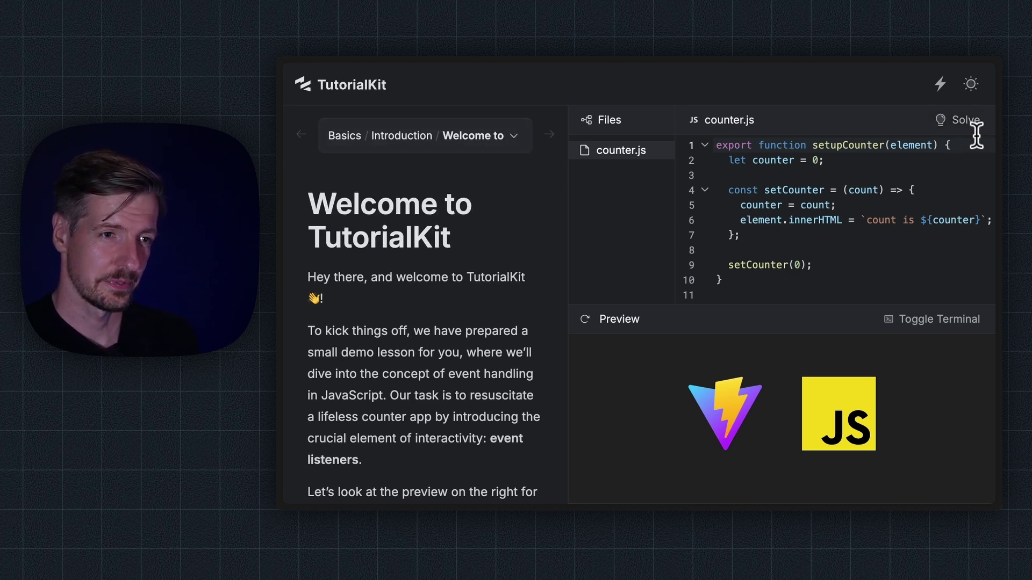
{"action": "left_click", "coordinate": [970, 103]}
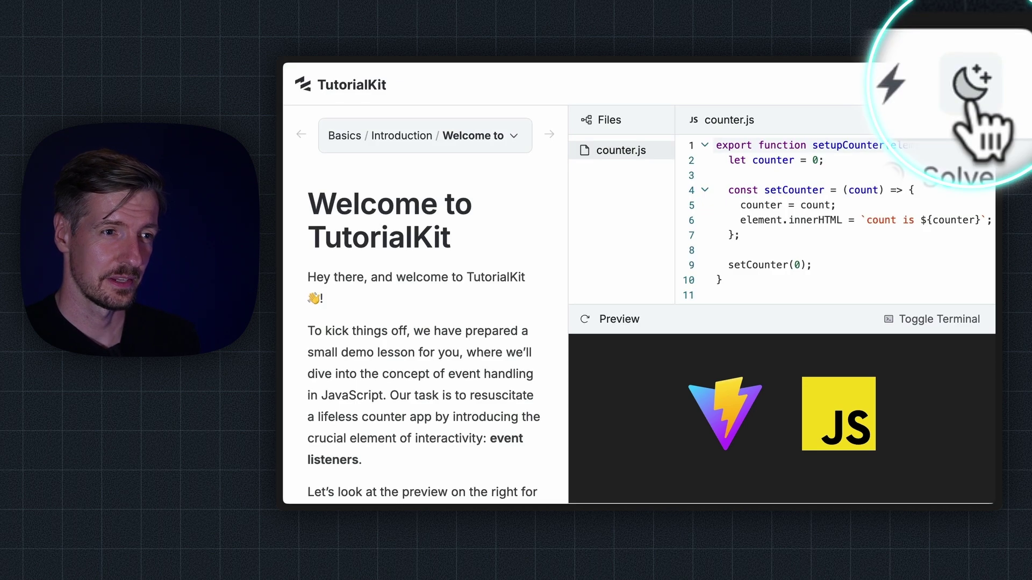
{"action": "left_click", "coordinate": [972, 89]}
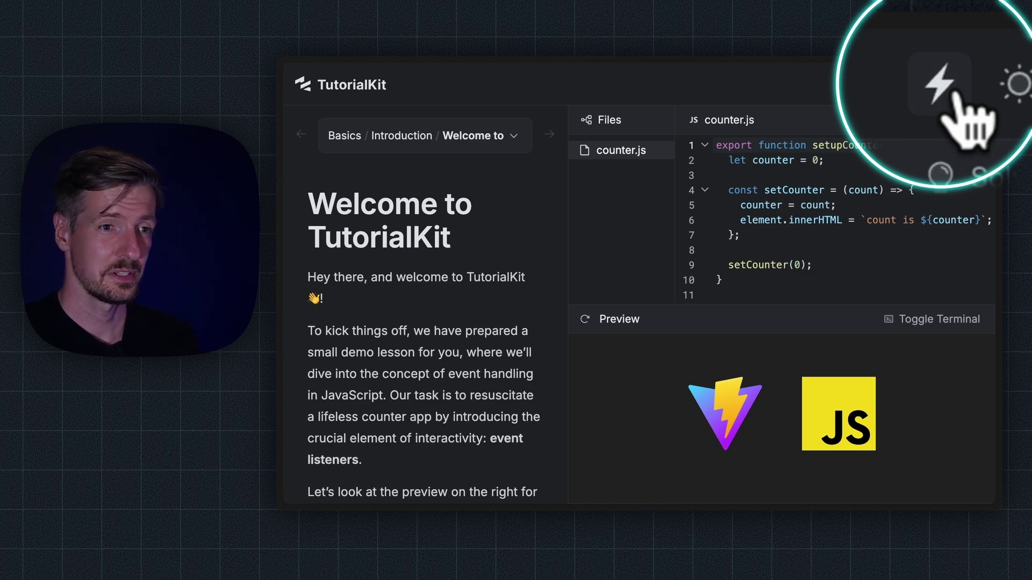
{"action": "left_click", "coordinate": [942, 85]}
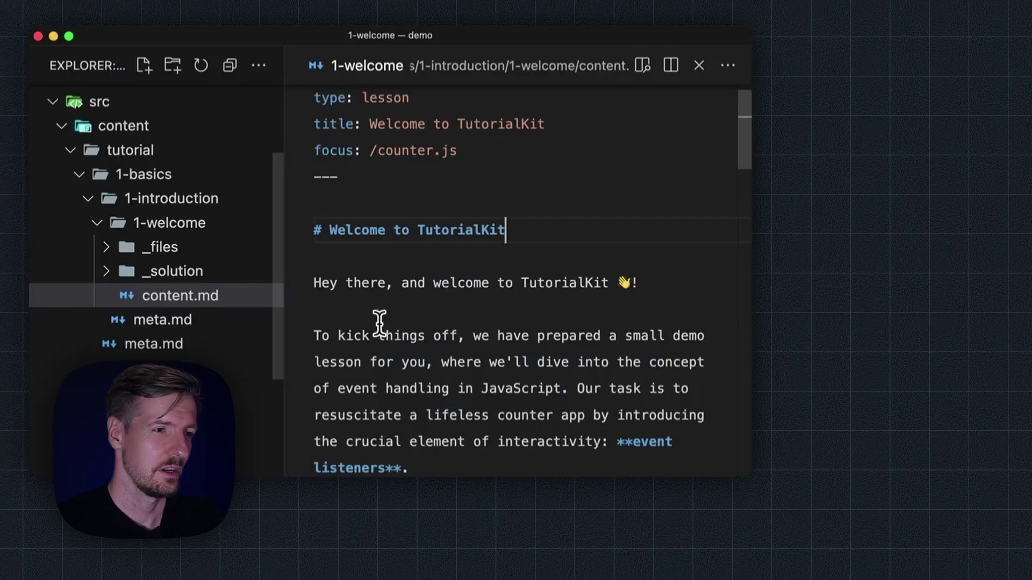
In content.md, add a heart to the H1 and wrap the greeting in an :::info callout.
{"action": "left_click", "coordinate": [237, 313]}
{"action": "left_click", "coordinate": [525, 232]}
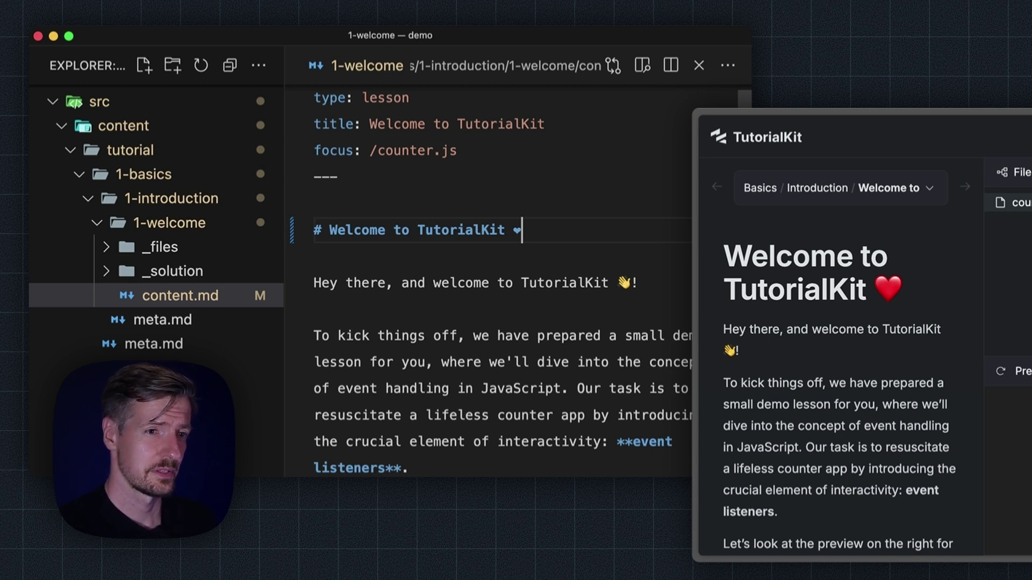
{"action": "key", "text": "Down"}
{"action": "key", "text": "Return"}
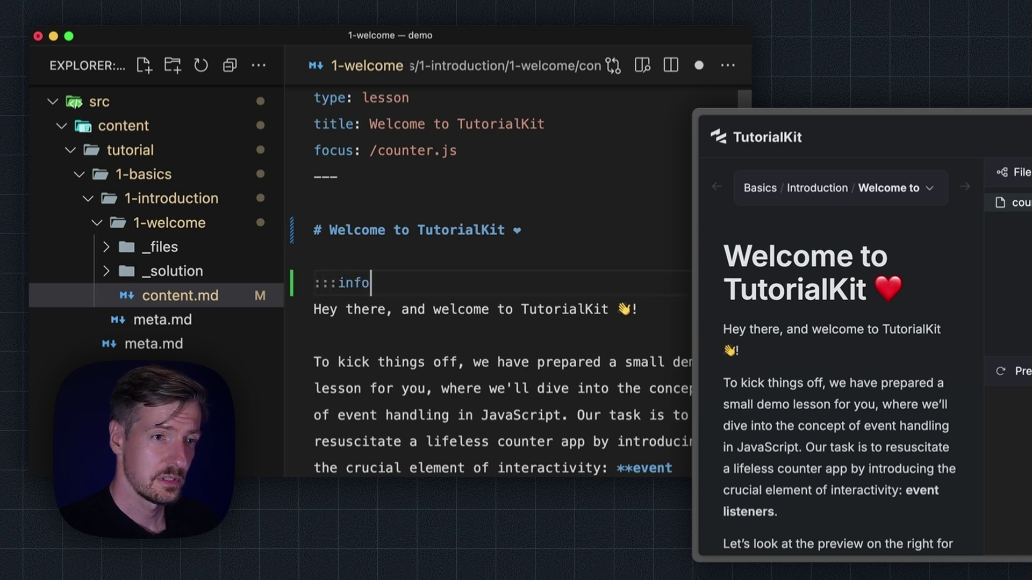
{"action": "key", "text": "Return"}
{"action": "type", "text": ":::"}
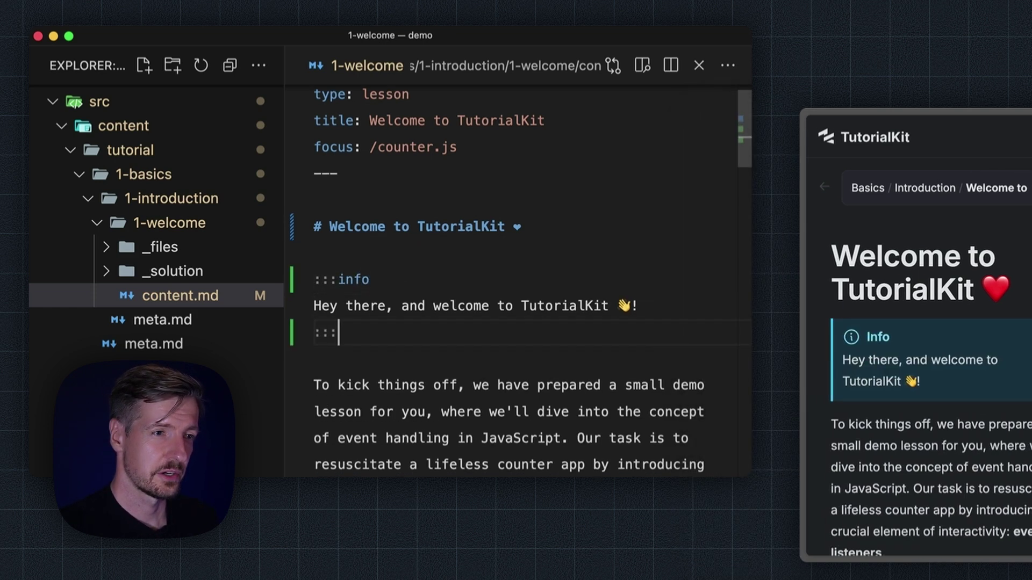
Open _files/counter.js and change setCounter(0) to setCounter(1000).
{"action": "left_click", "coordinate": [192, 248]}
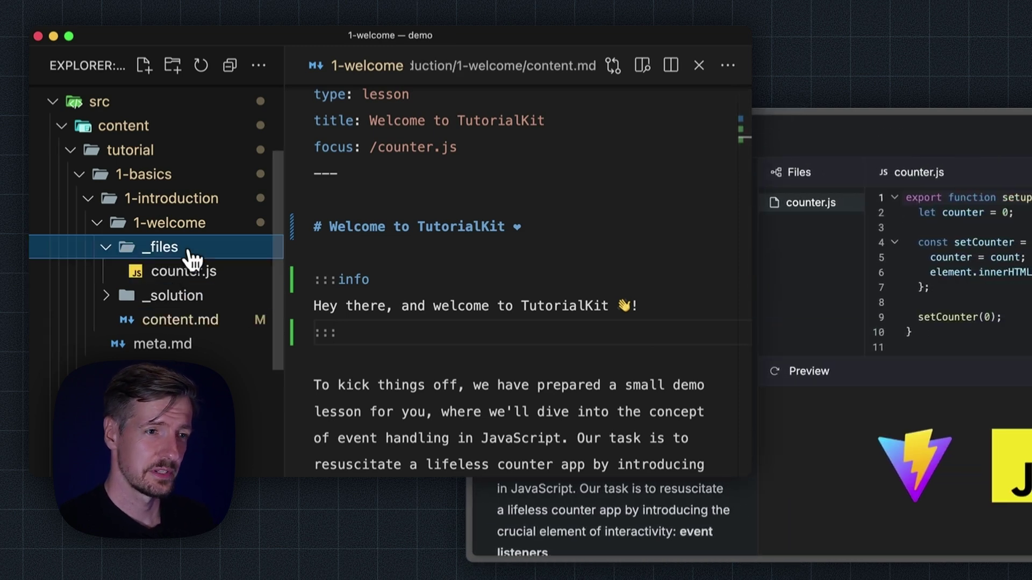
{"action": "left_click", "coordinate": [173, 271]}
{"action": "left_click", "coordinate": [420, 310]}
{"action": "type", "text": "1"}
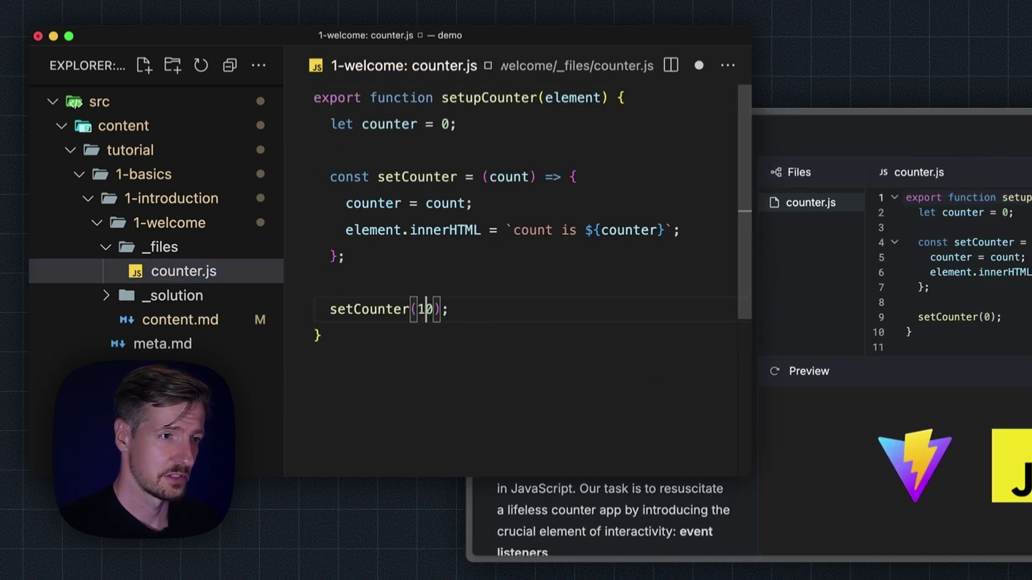
{"action": "type", "text": "00"}
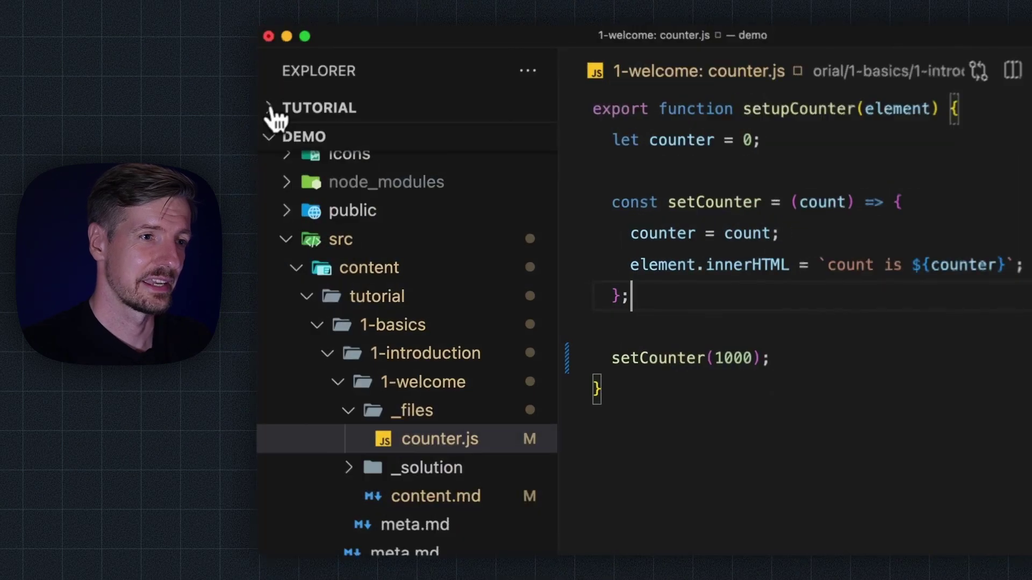
Expand the tutorial outline to Basics > Introduction and open the Welcome lesson.
{"action": "left_click", "coordinate": [274, 112]}
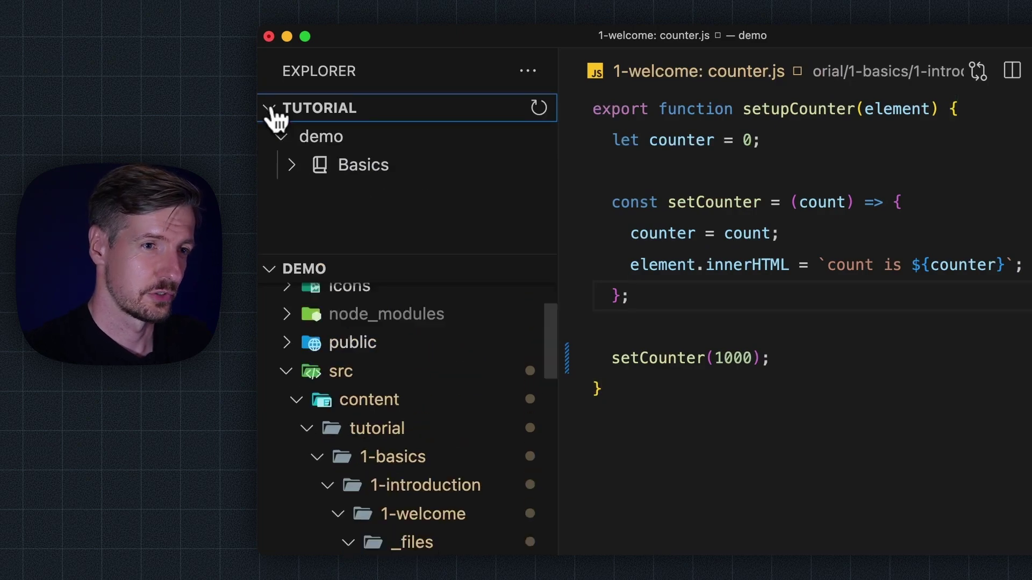
{"action": "left_click", "coordinate": [323, 179]}
{"action": "left_click", "coordinate": [292, 165]}
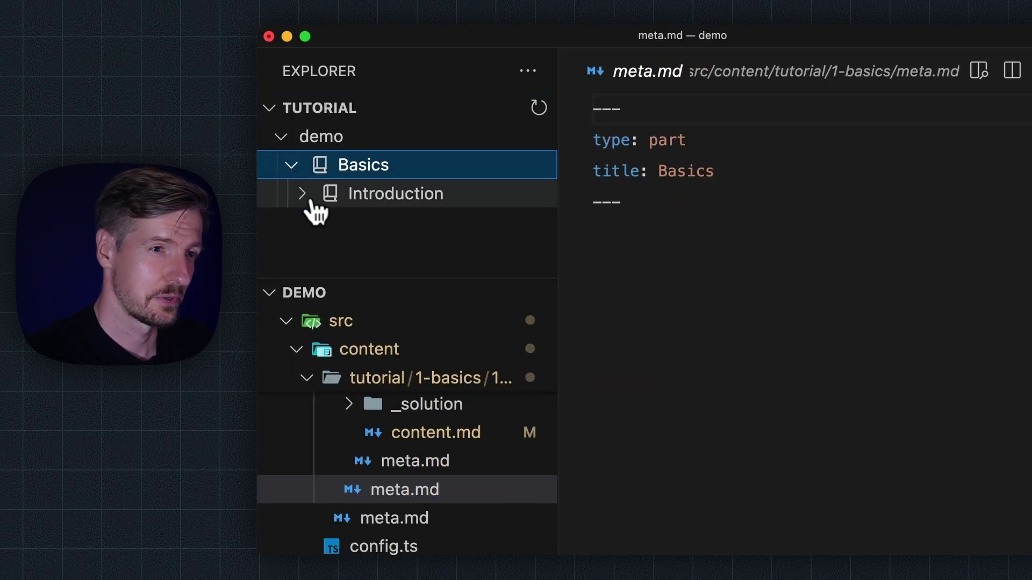
{"action": "left_click", "coordinate": [302, 195]}
{"action": "left_click", "coordinate": [381, 230]}
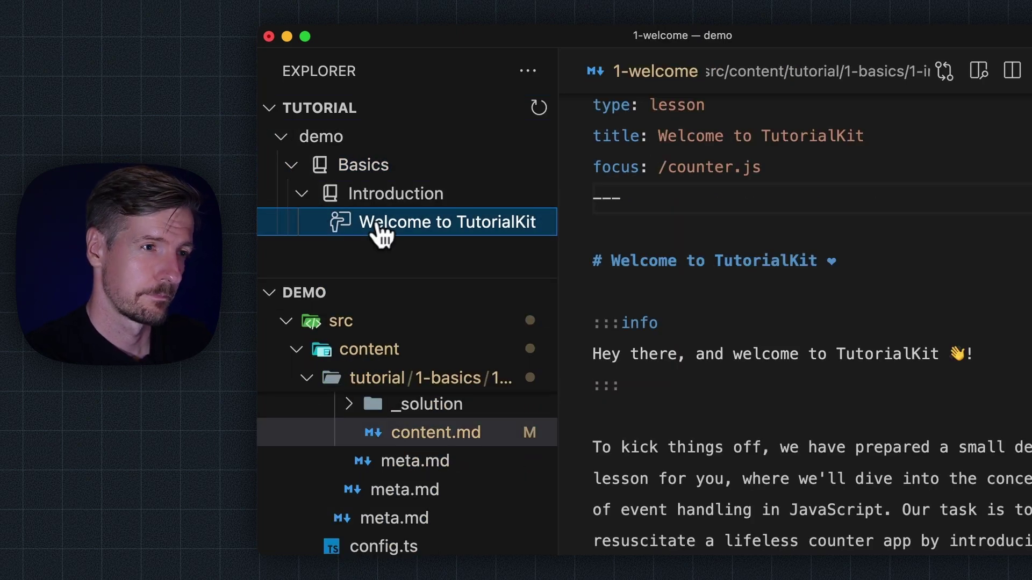
Add a new lesson named 'Let's start!' to the Introduction chapter.
{"action": "right_click", "coordinate": [385, 195]}
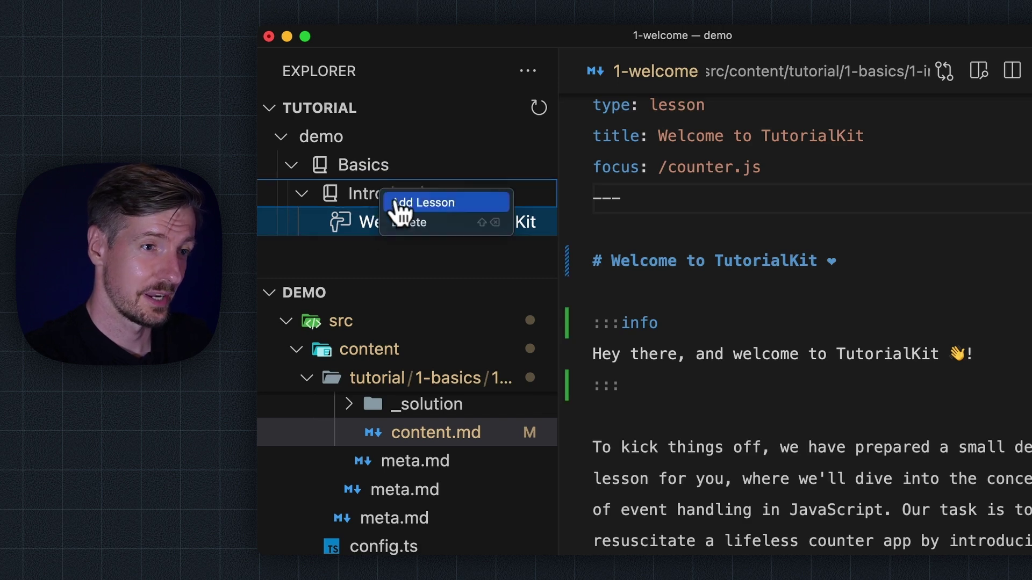
{"action": "left_click", "coordinate": [401, 204]}
{"action": "type", "text": "Let's start!"}
{"action": "key", "text": "Return"}
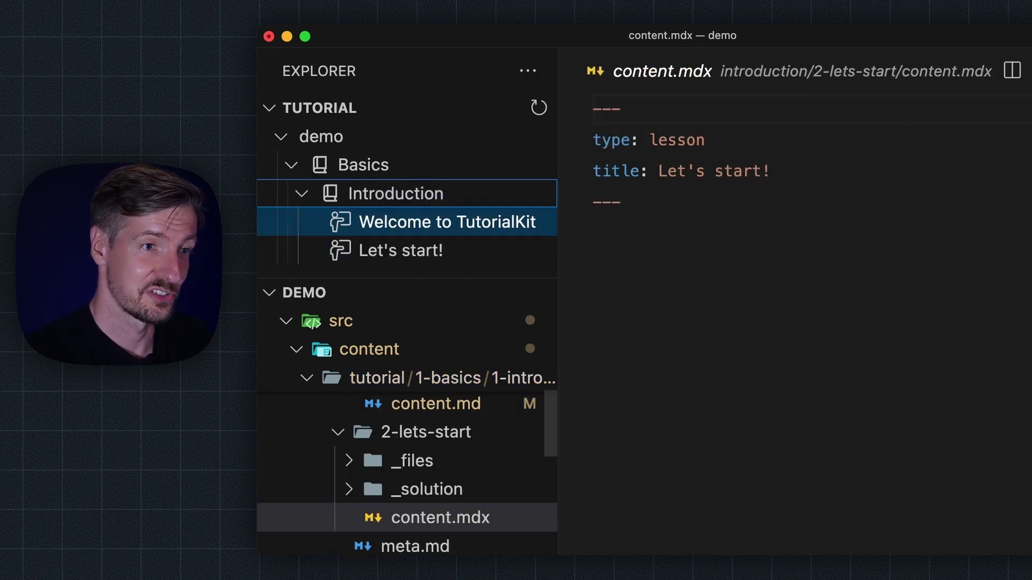
Add a front-matter line below the title and browse the autocomplete suggestions.
{"action": "left_click", "coordinate": [801, 182]}
{"action": "key", "text": "Return"}
{"action": "key", "text": "ctrl+space"}
{"action": "key", "text": "Down"}
{"action": "key", "text": "Down"}
{"action": "key", "text": "Down"}
{"action": "key", "text": "Down"}
{"action": "key", "text": "Down"}
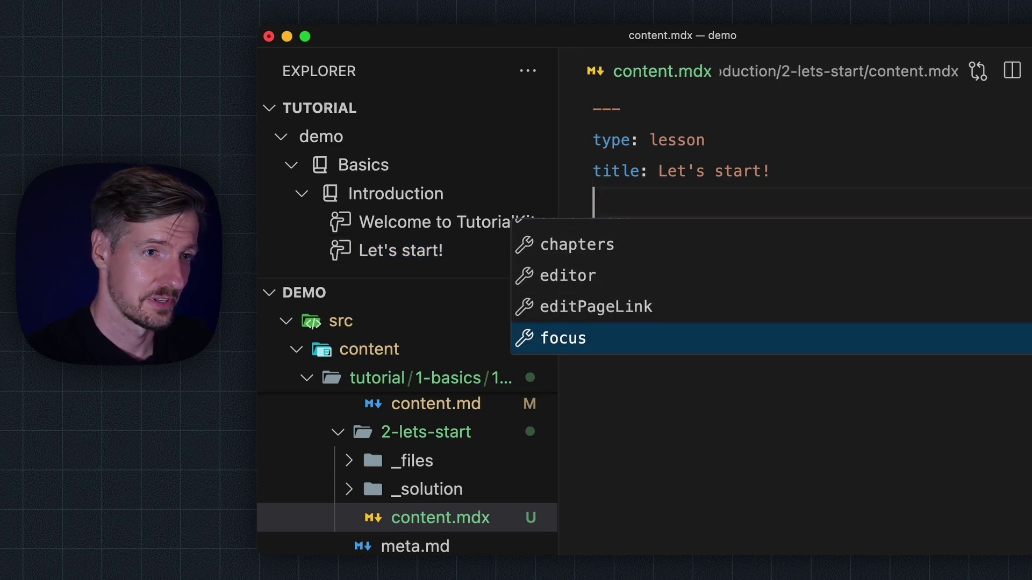
{"action": "key", "text": "Down"}
{"action": "key", "text": "Down"}
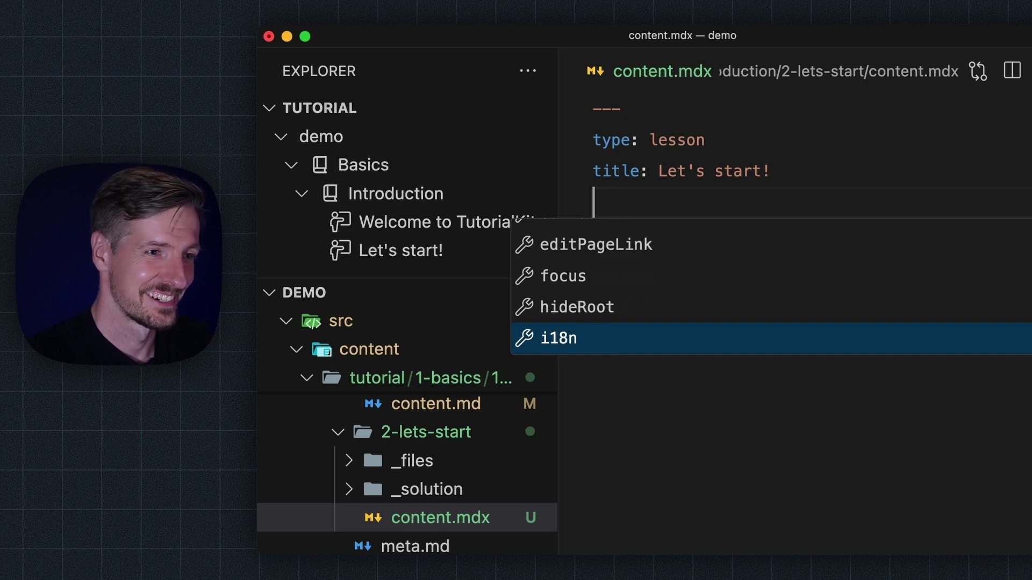